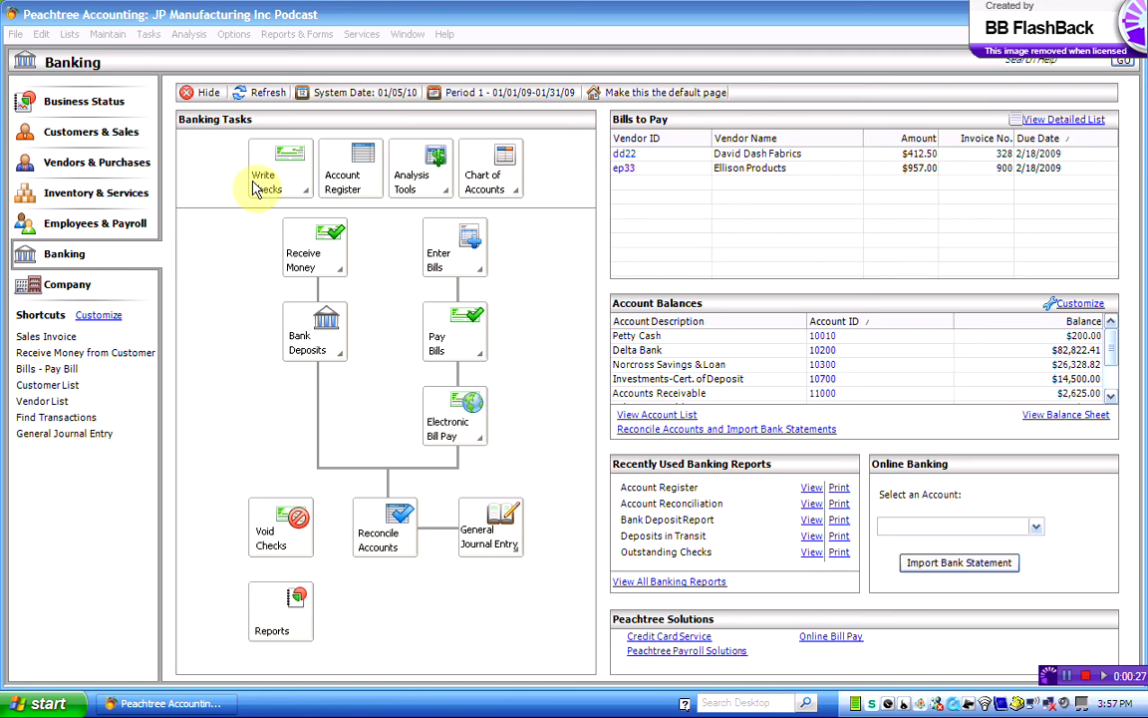
Display the standard Balance Sheet from the financial statement reports for the current period.
click(280, 35)
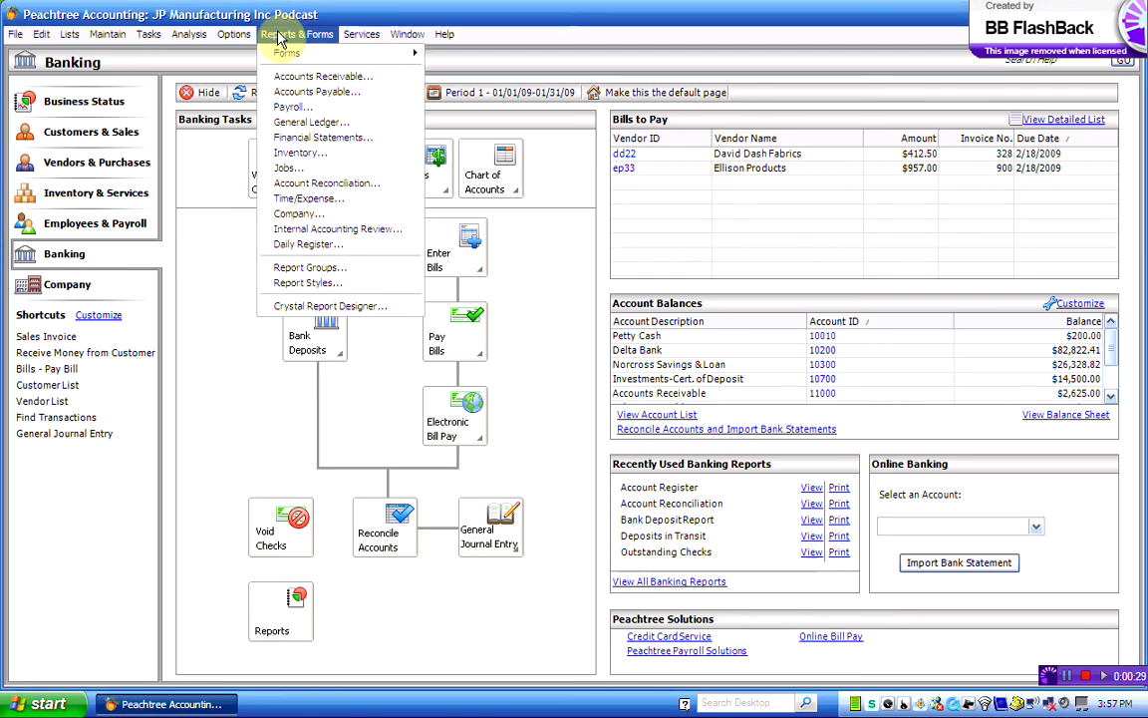
click(296, 139)
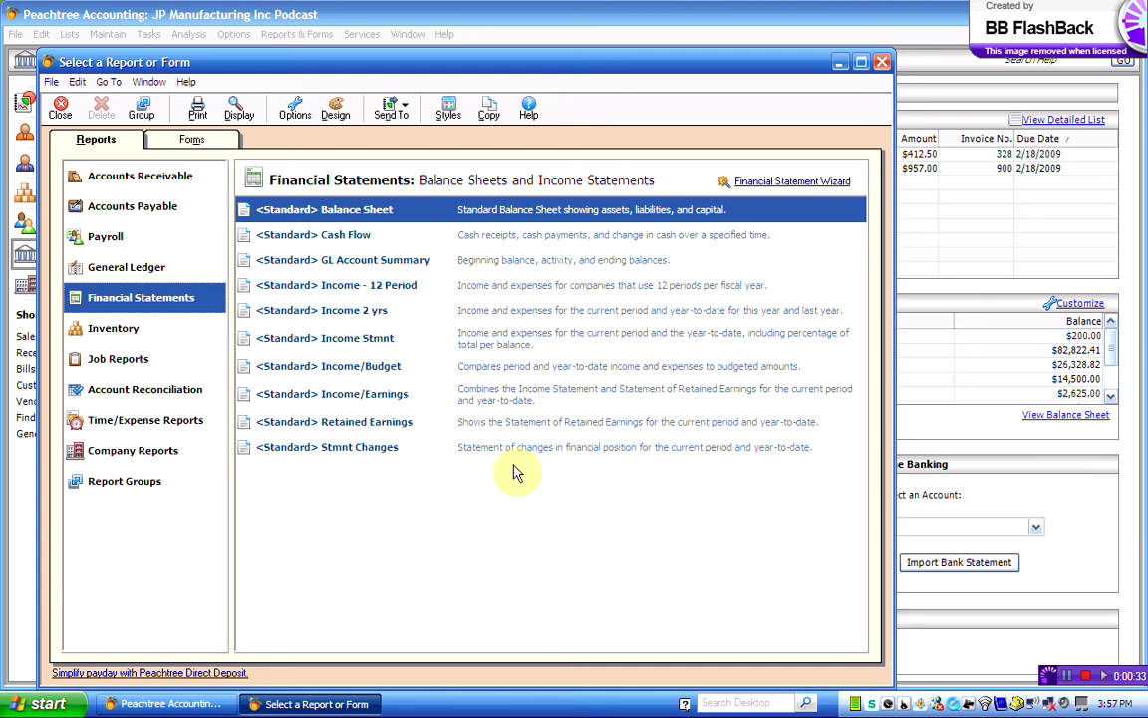
double_click(344, 211)
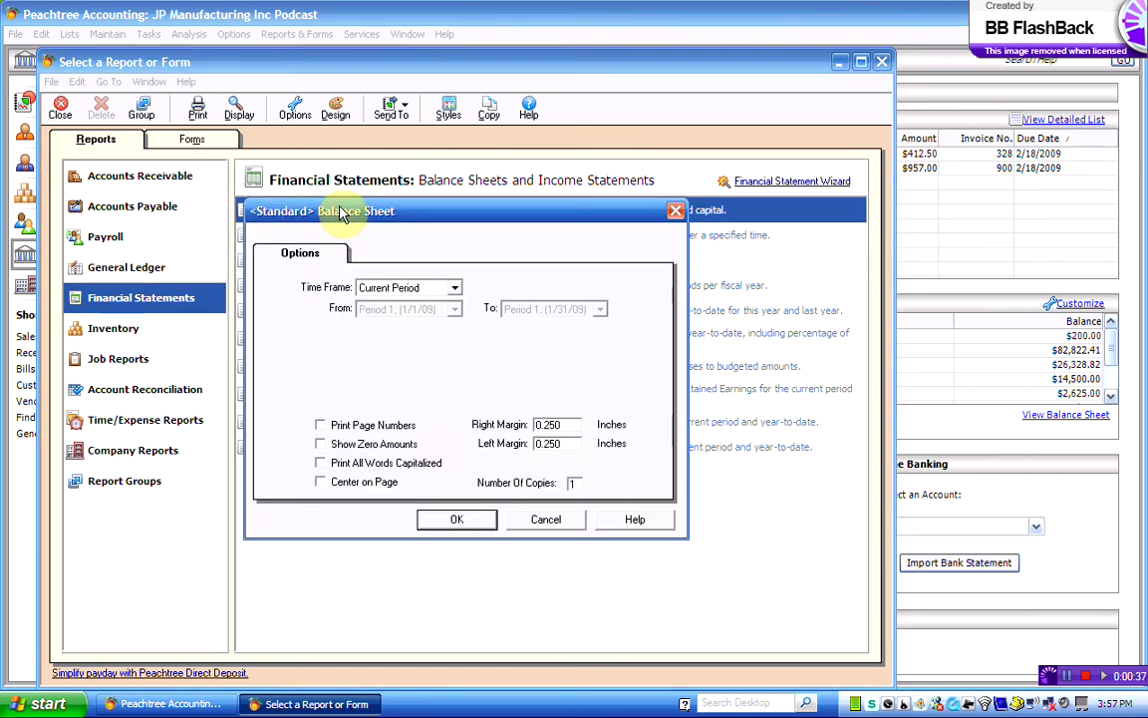
click(457, 521)
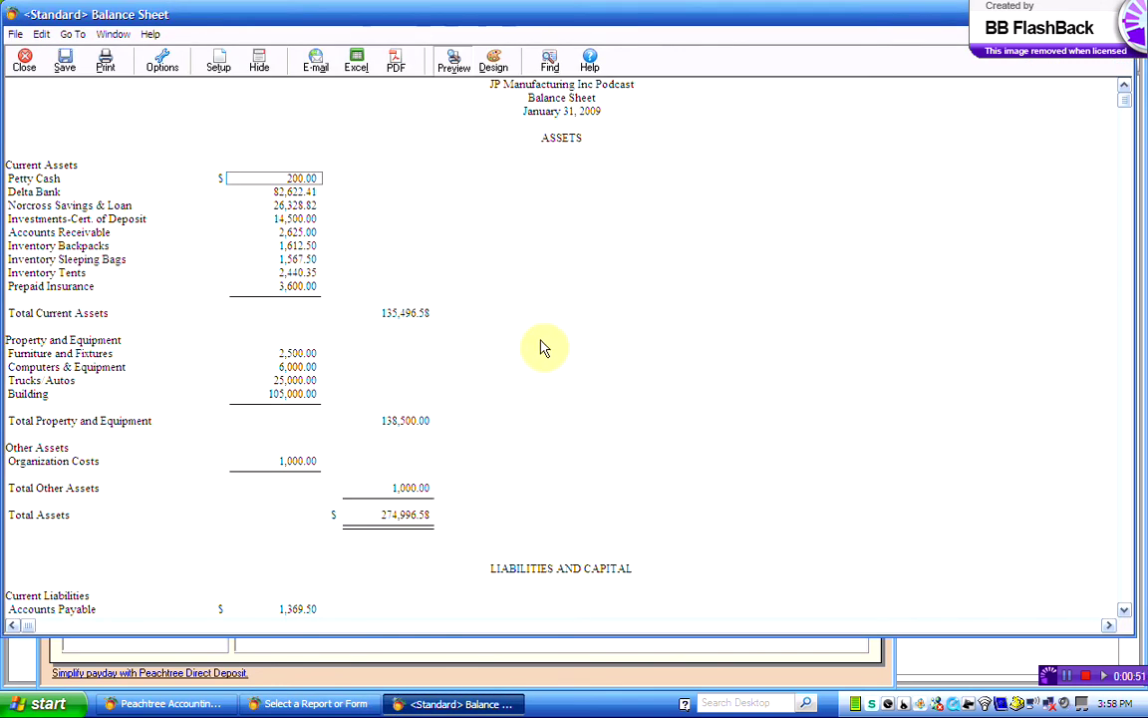
Look through the balance sheet and export it to a new Microsoft Excel workbook.
scroll(546, 337, down, 7)
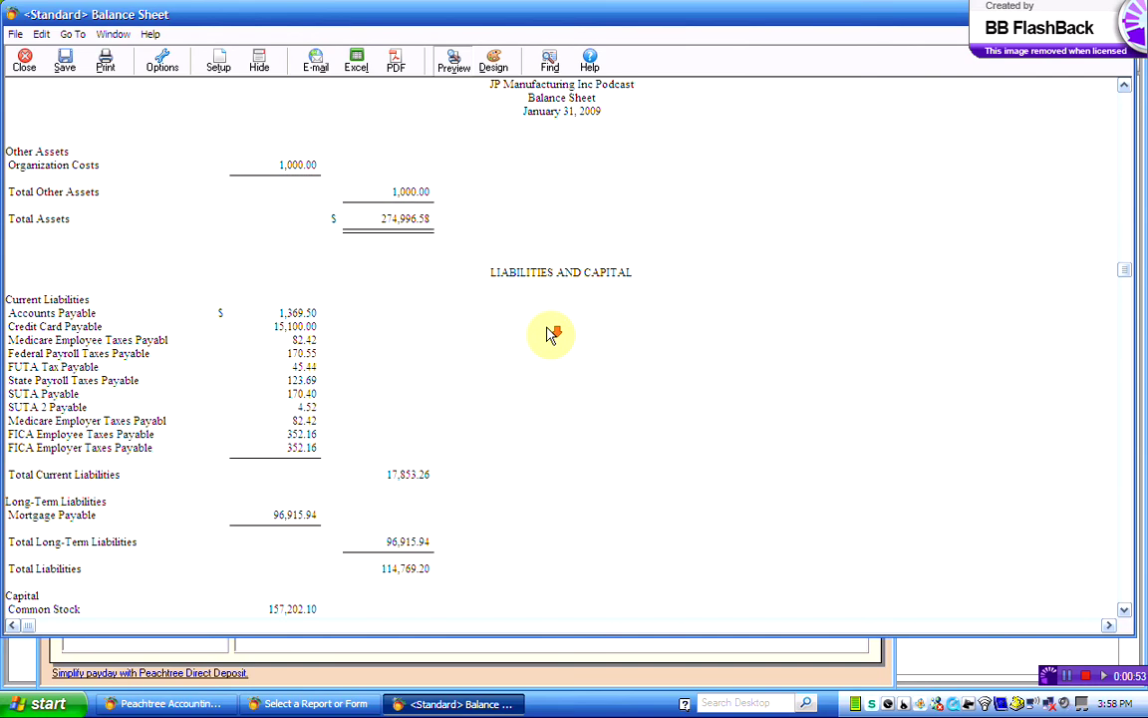
scroll(551, 334, down, 3)
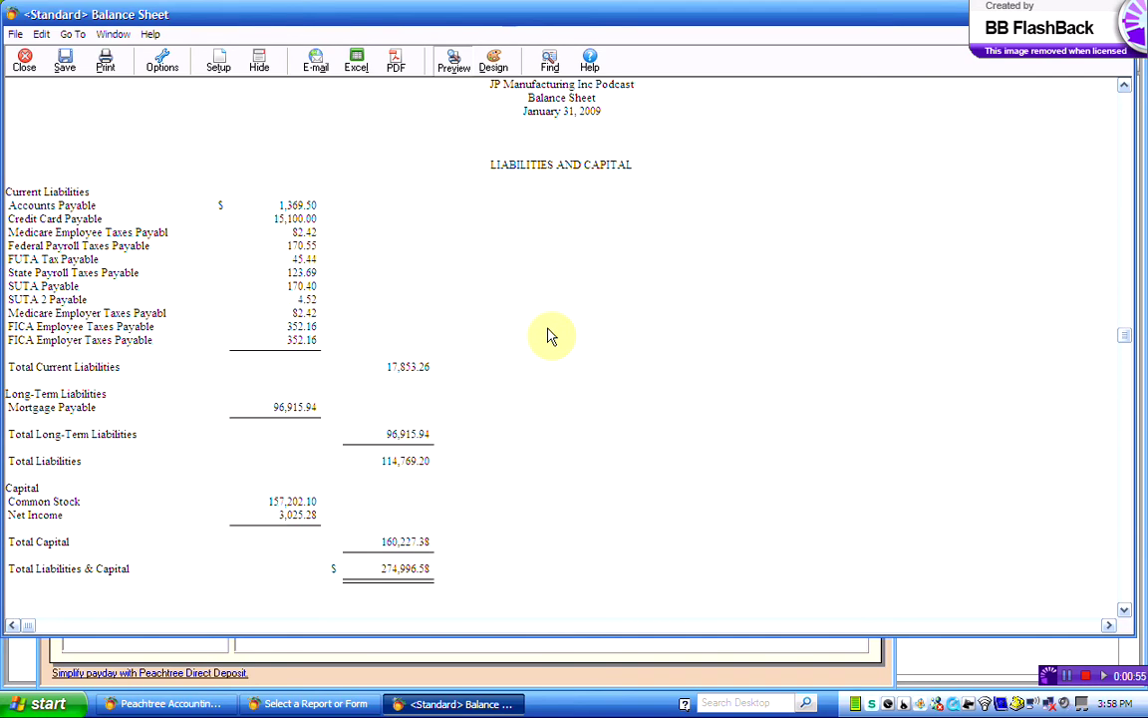
scroll(548, 335, up, 7)
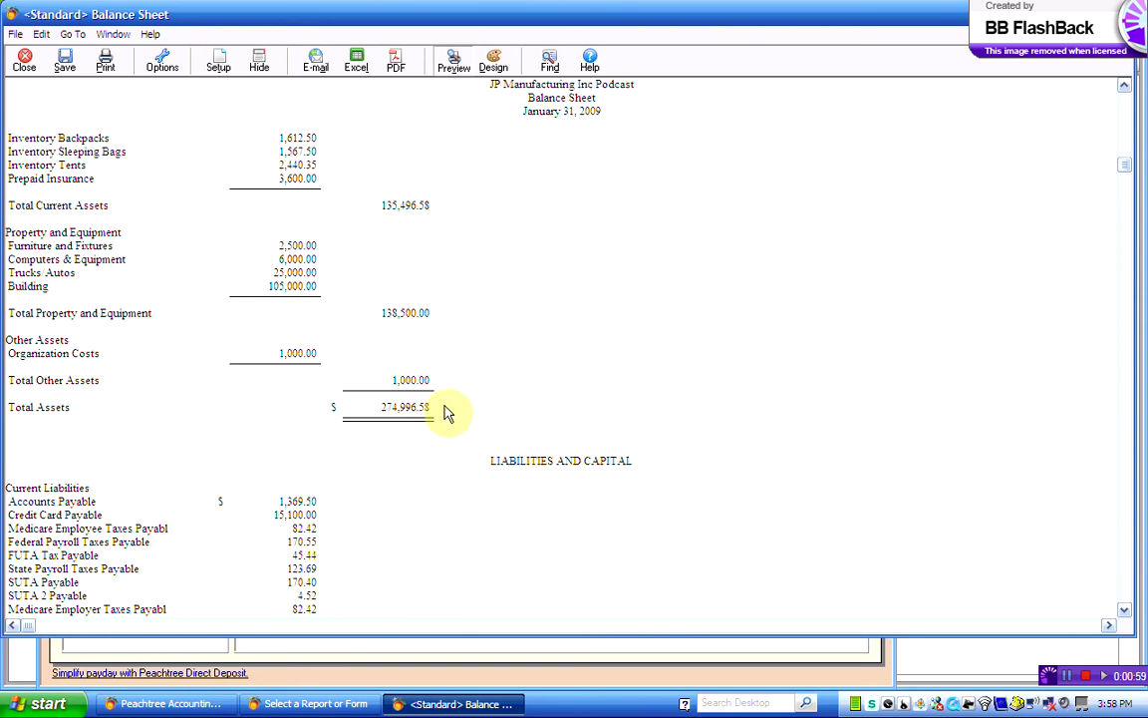
scroll(573, 354, up, 3)
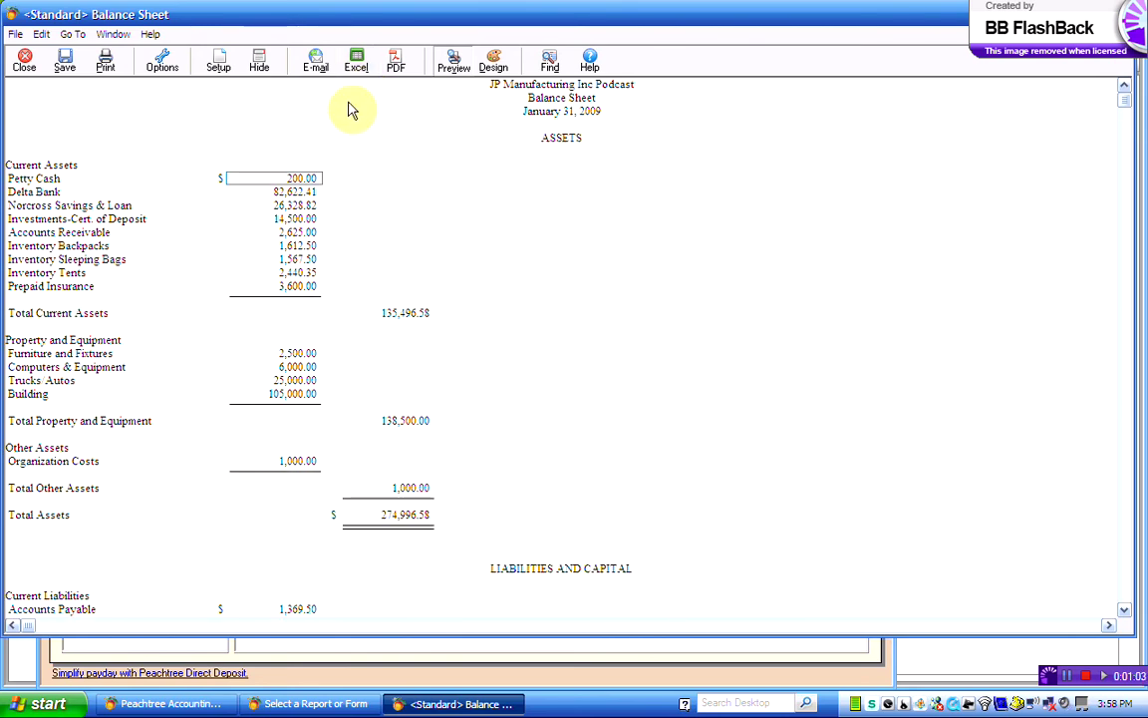
click(356, 68)
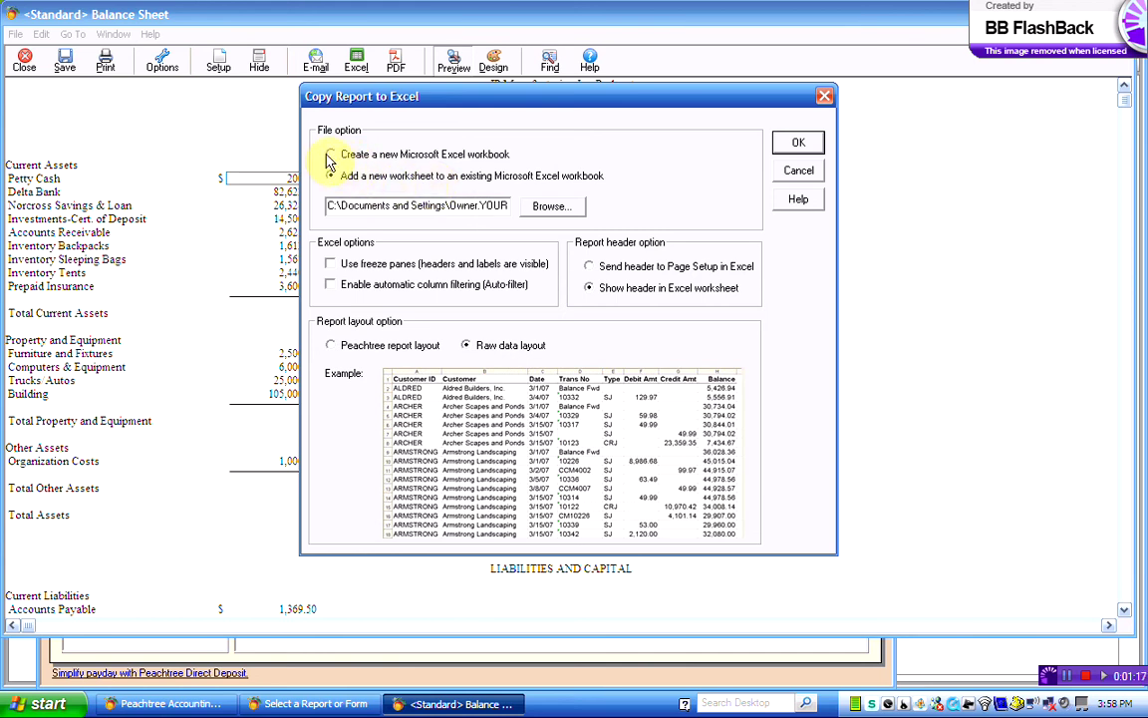
click(333, 156)
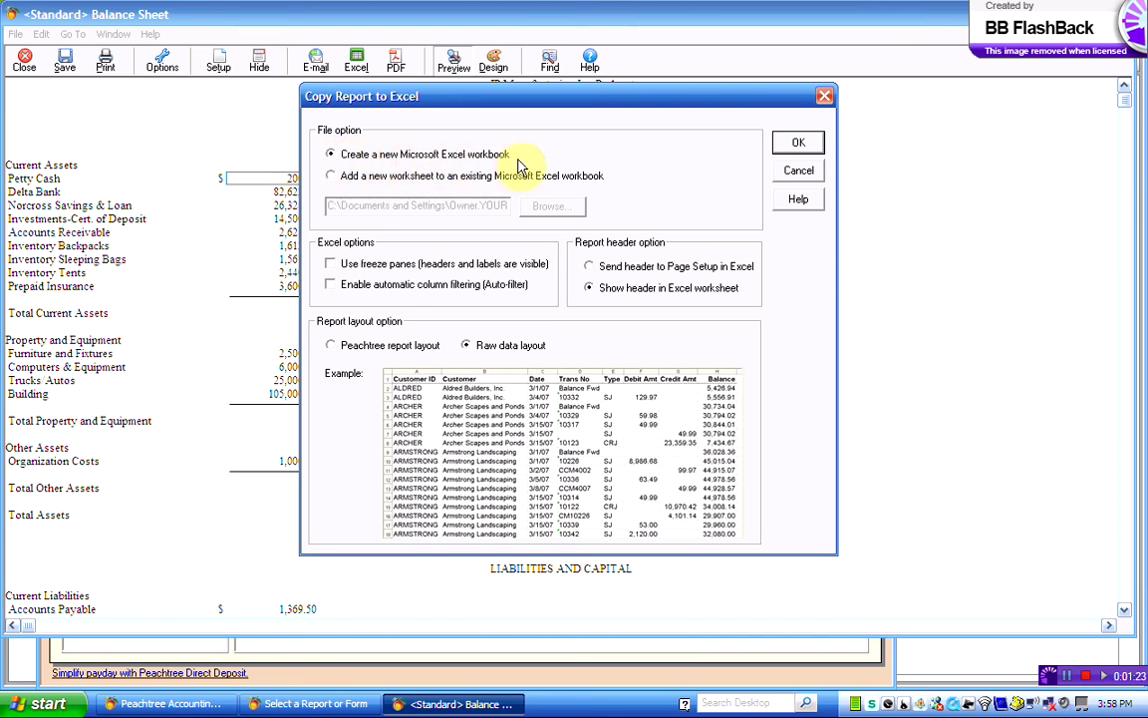
click(798, 143)
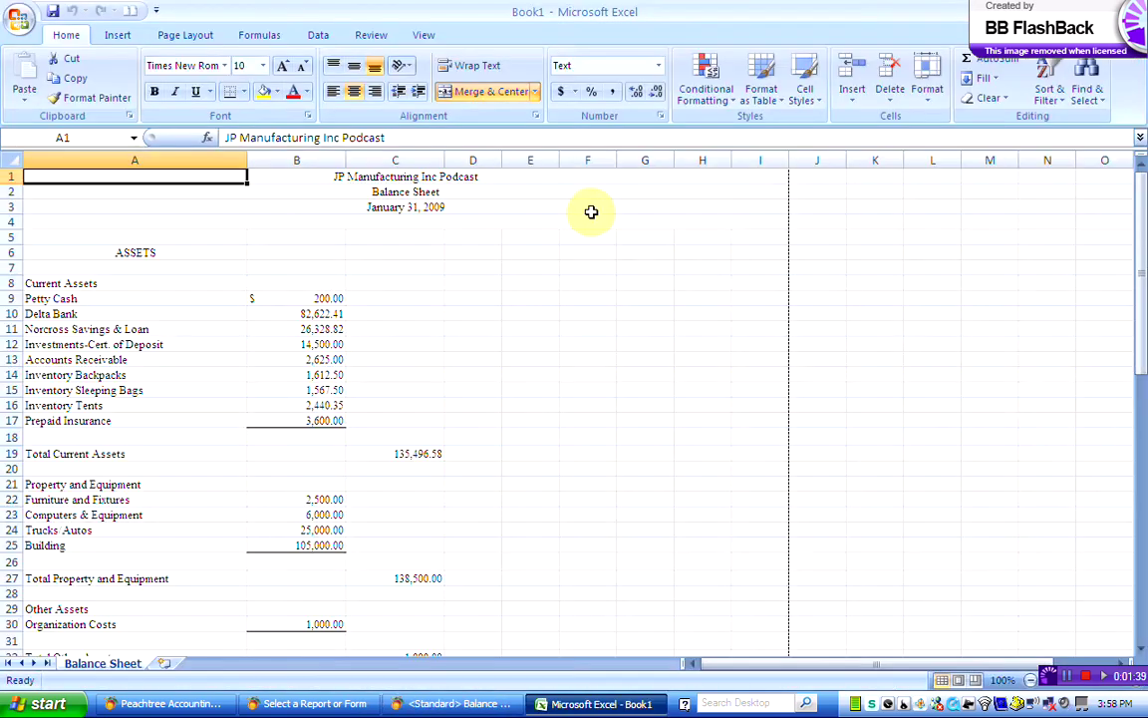
Save the exported balance sheet workbook as "test workbook" in Test folder under My Documents.
scroll(571, 218, down, 8)
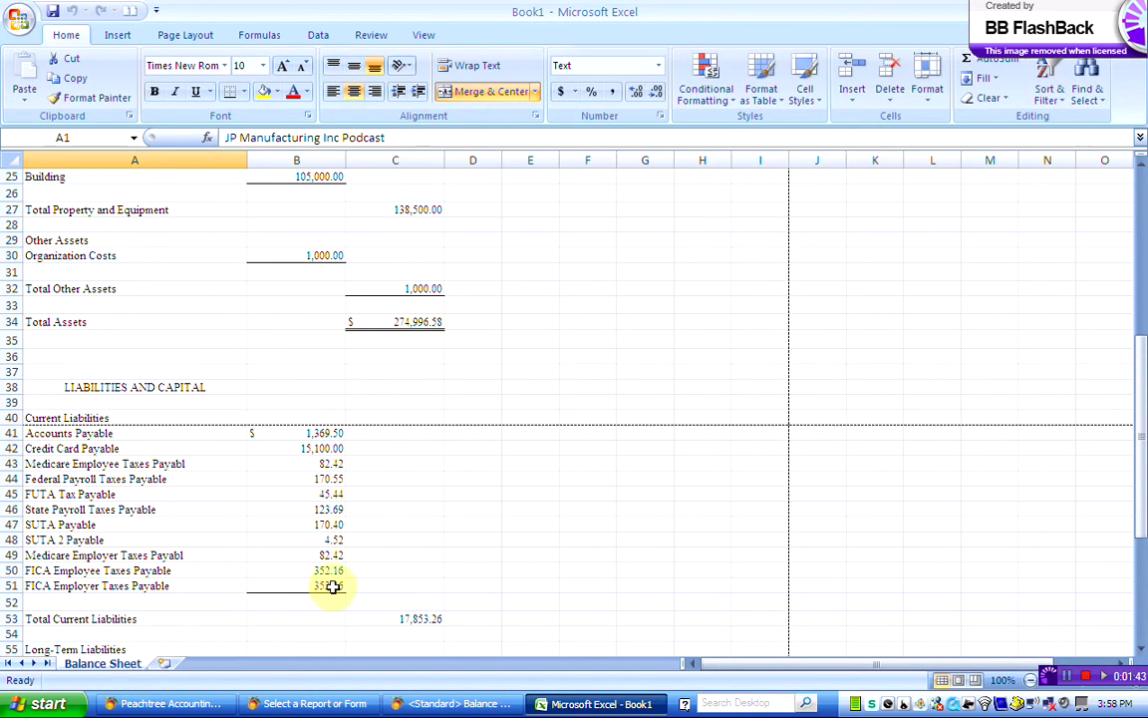
scroll(441, 477, up, 8)
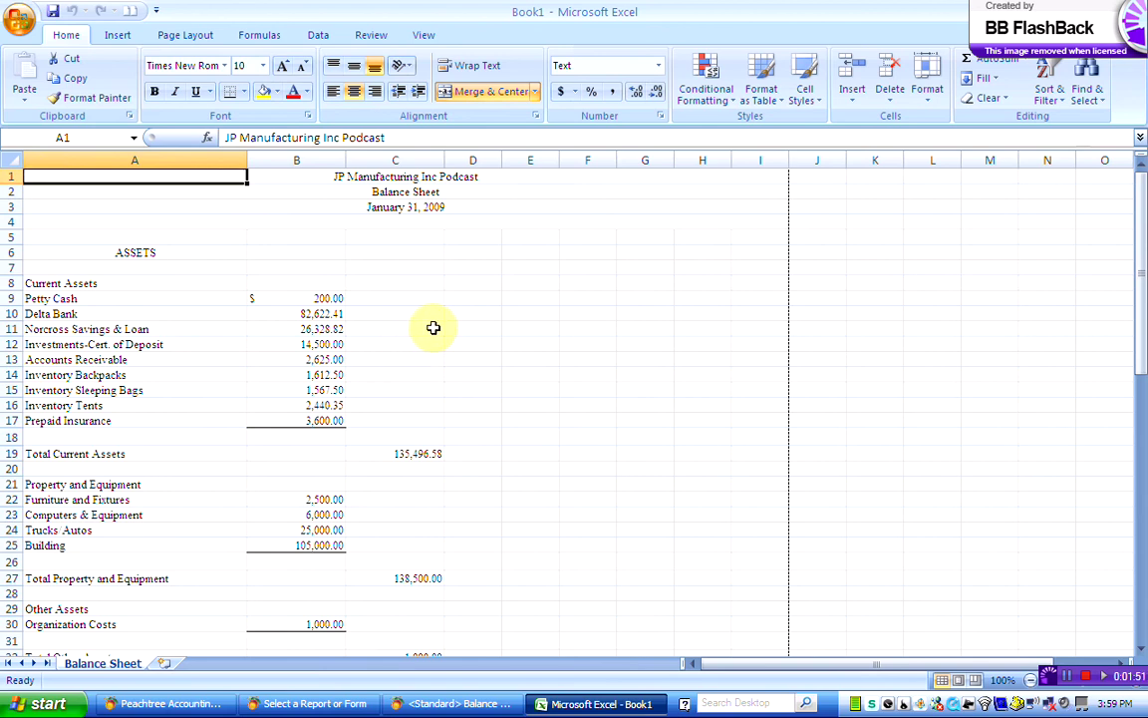
key(ctrl+s)
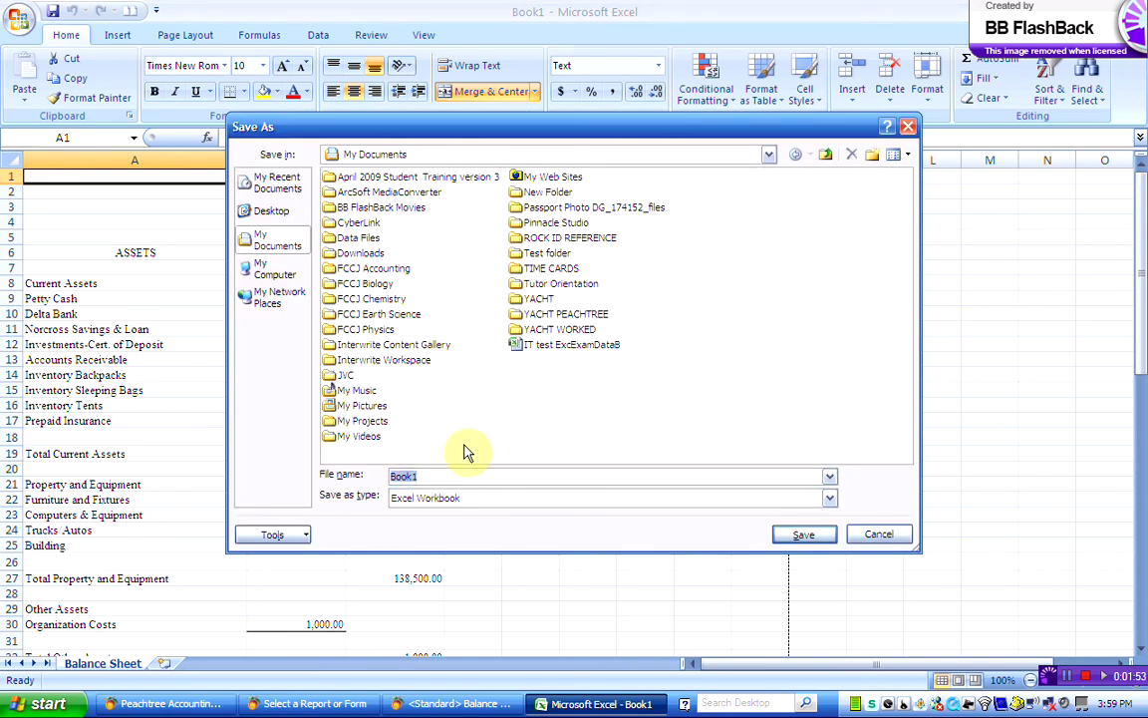
text(t)
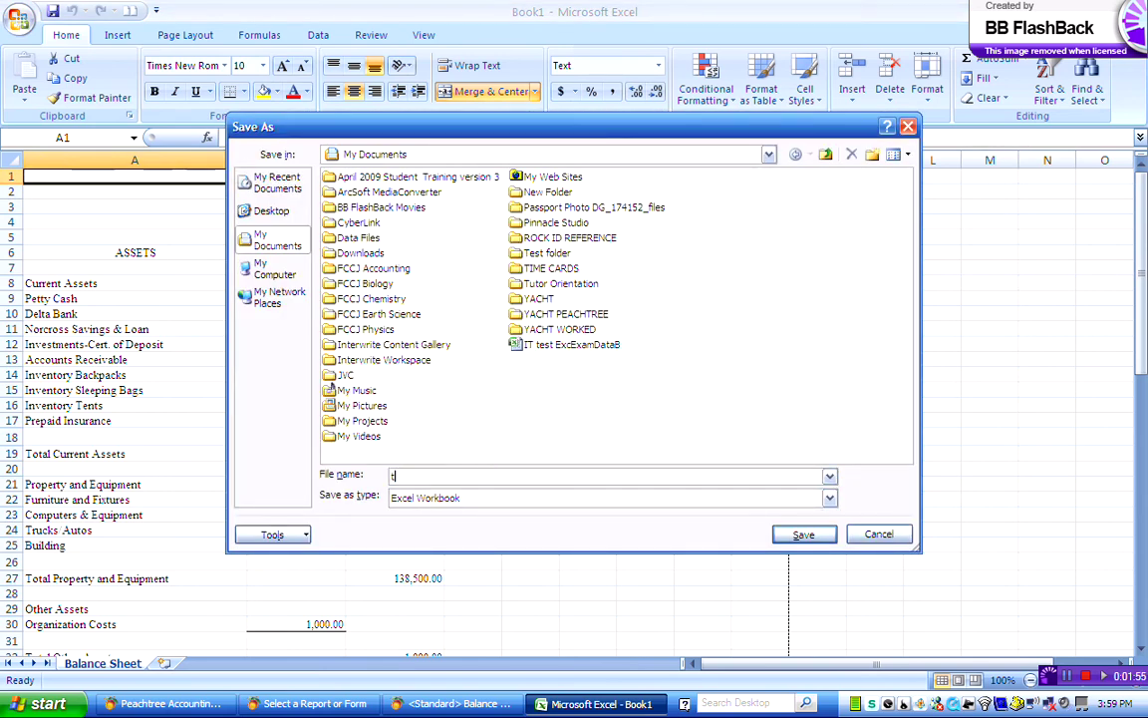
text(est workbook)
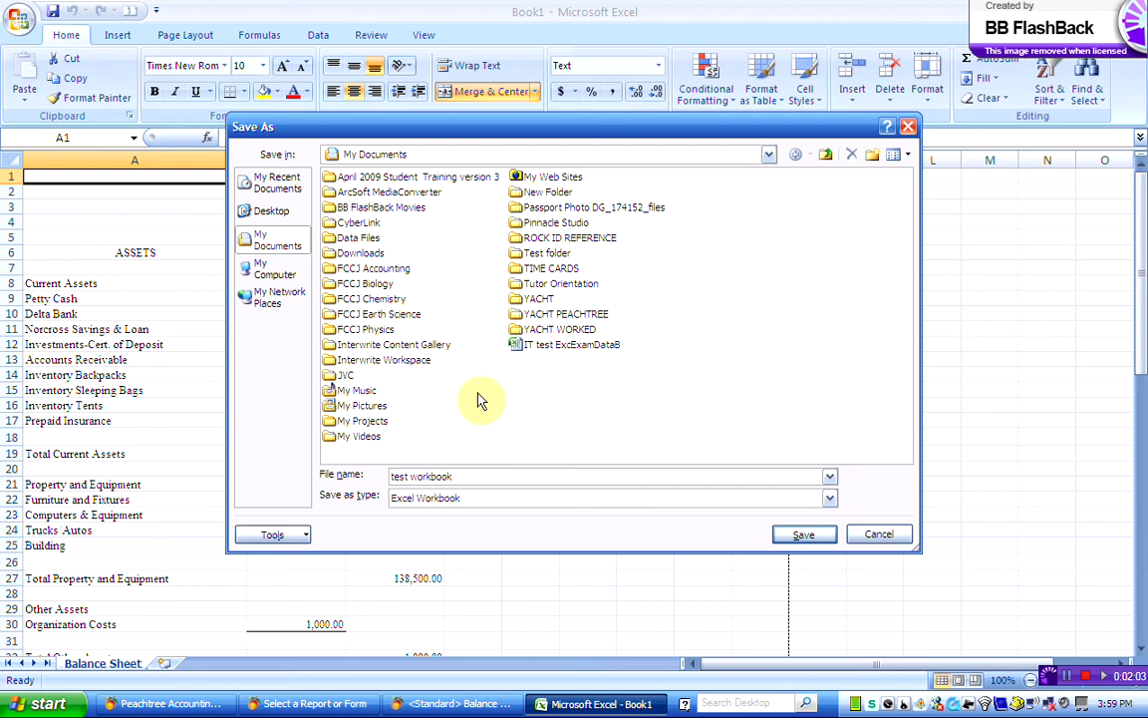
double_click(516, 252)
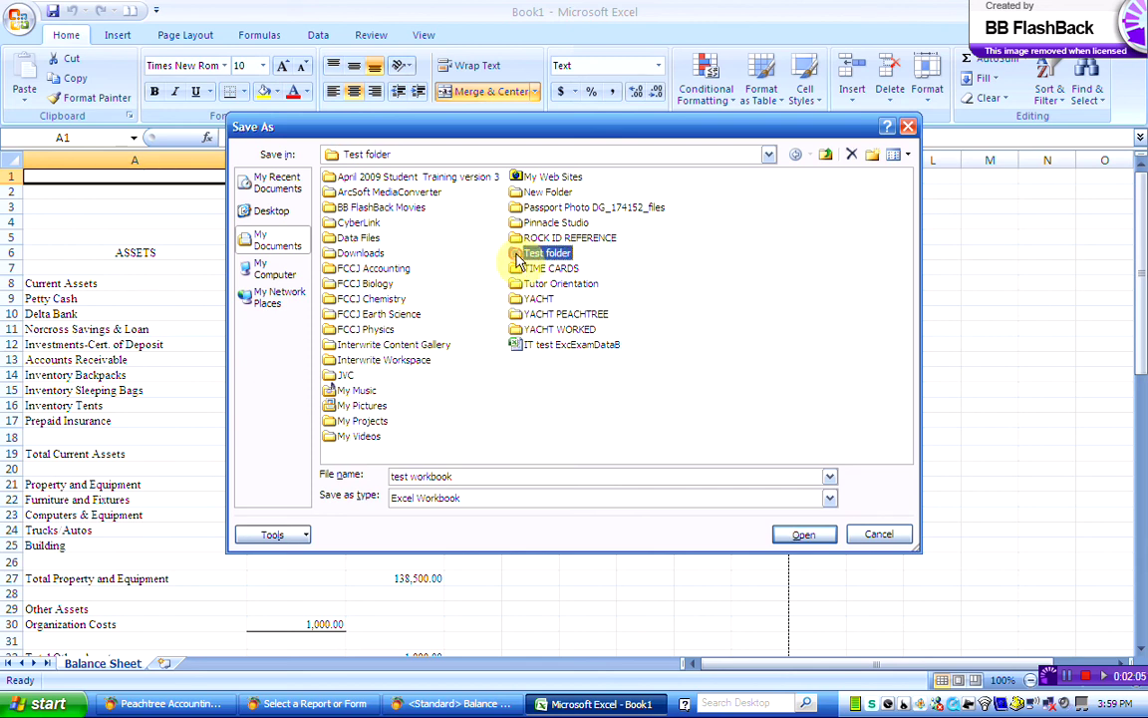
click(475, 476)
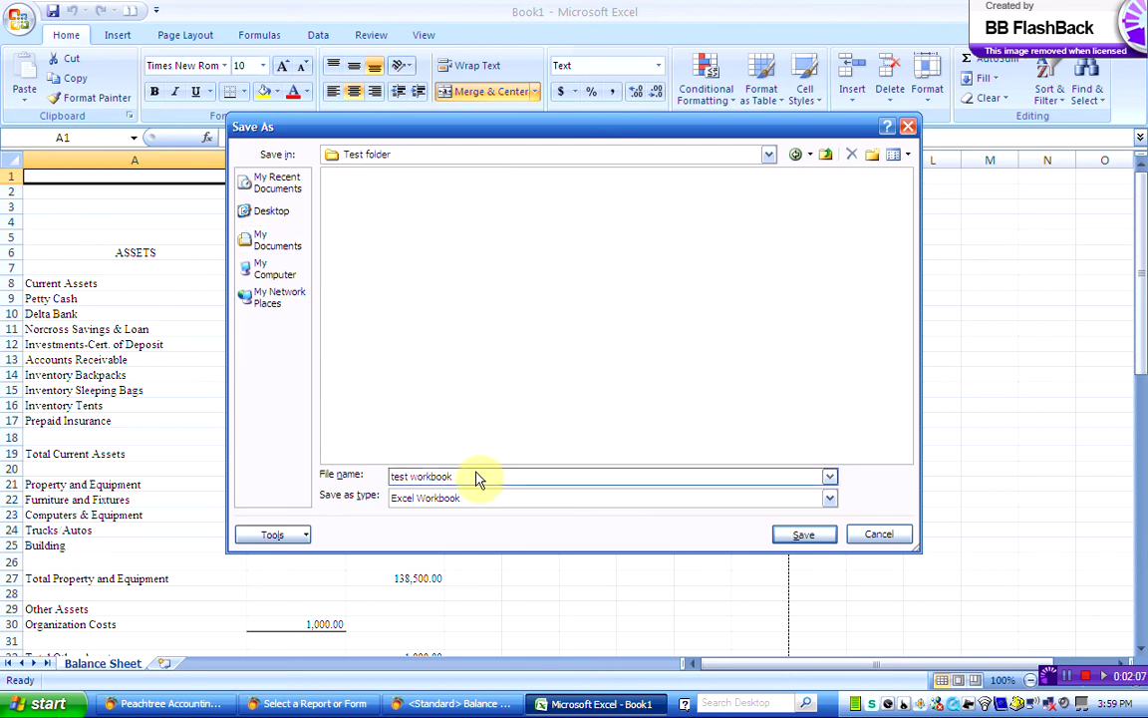
click(798, 534)
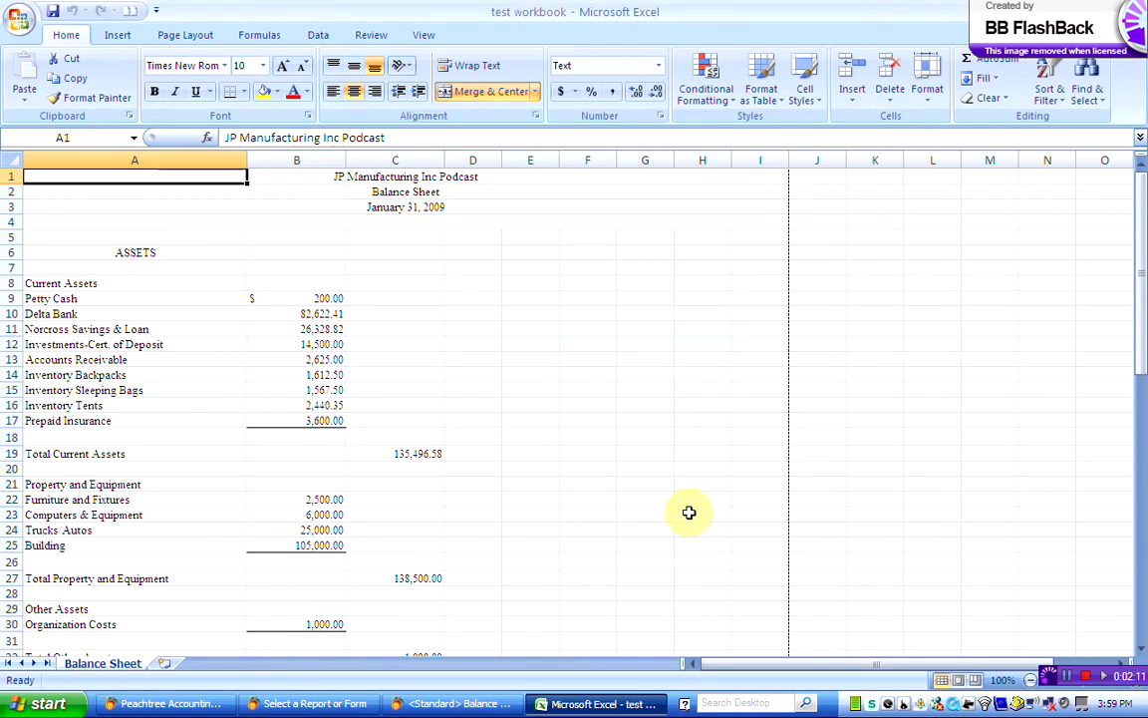
Switch to Peachtree and display the standard Income Stmnt report with page numbers and zero amounts turned off.
click(359, 701)
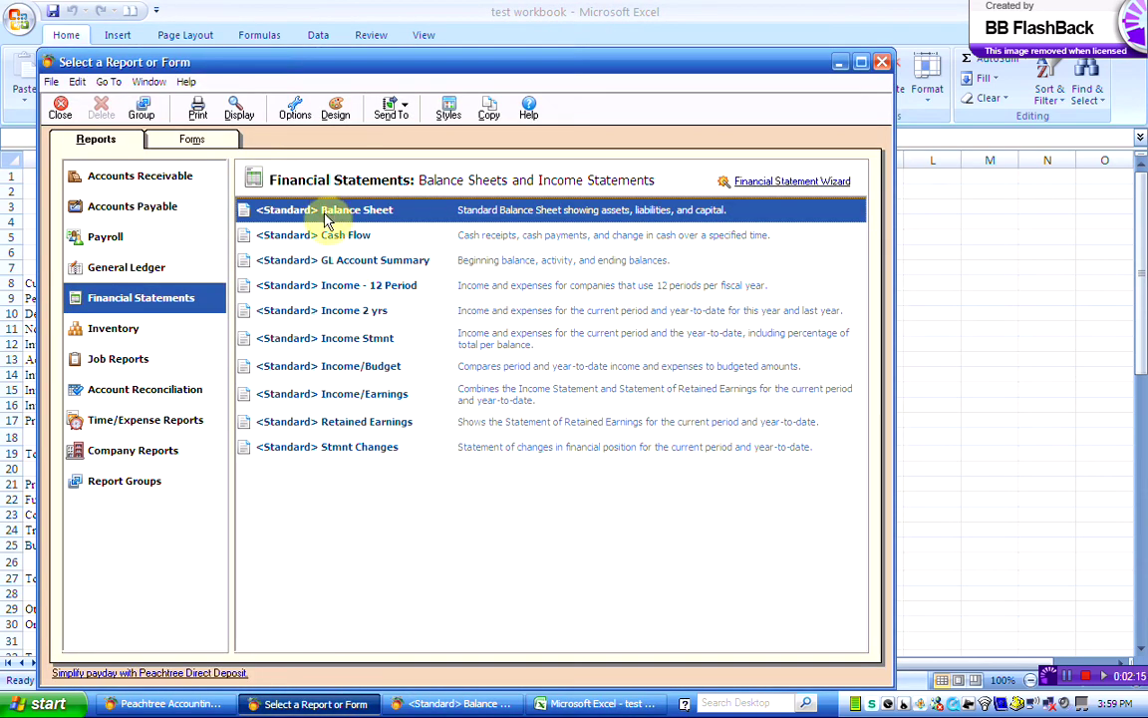
double_click(344, 342)
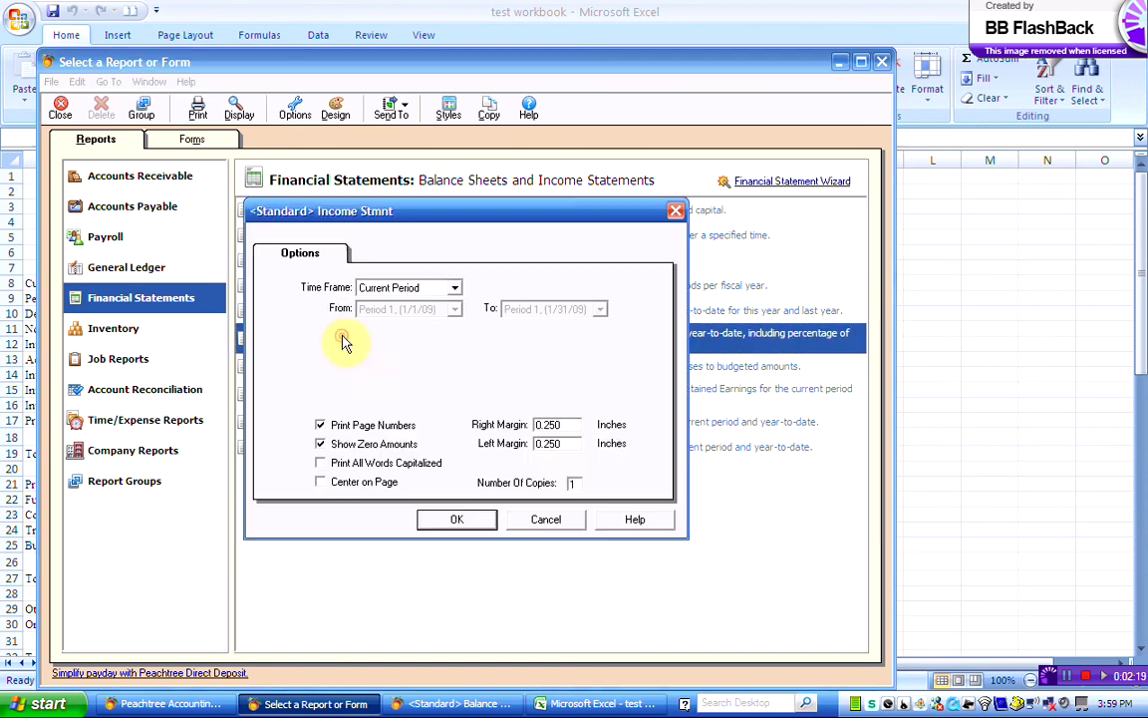
click(320, 426)
click(320, 445)
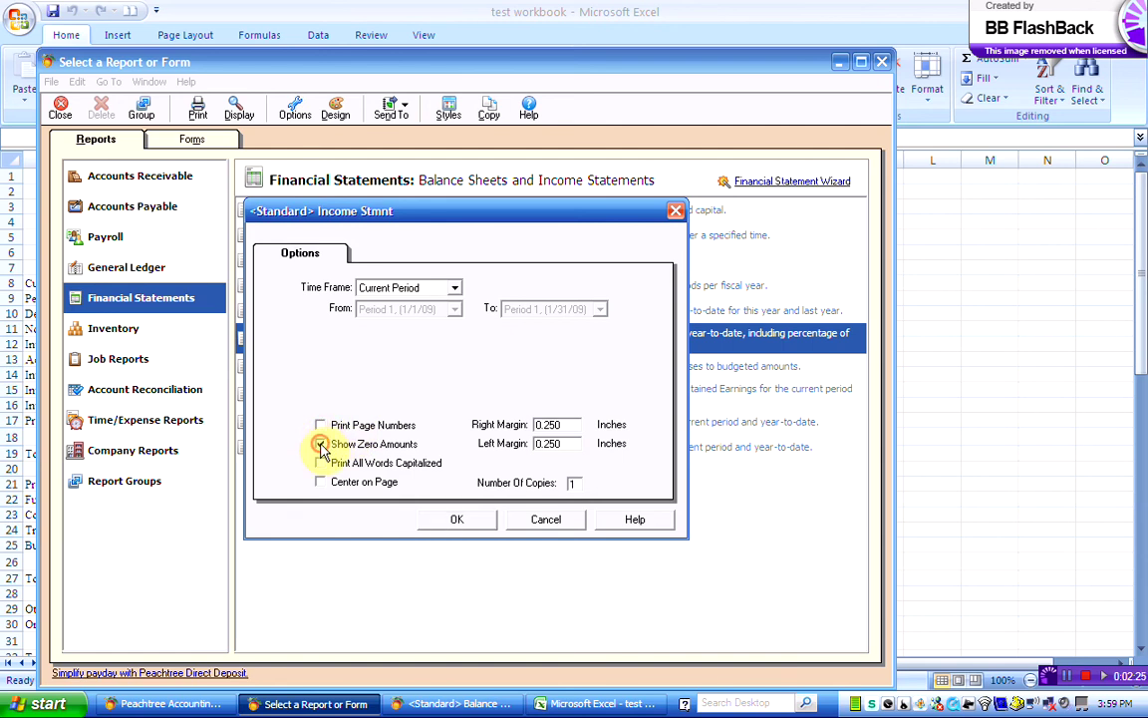
click(459, 524)
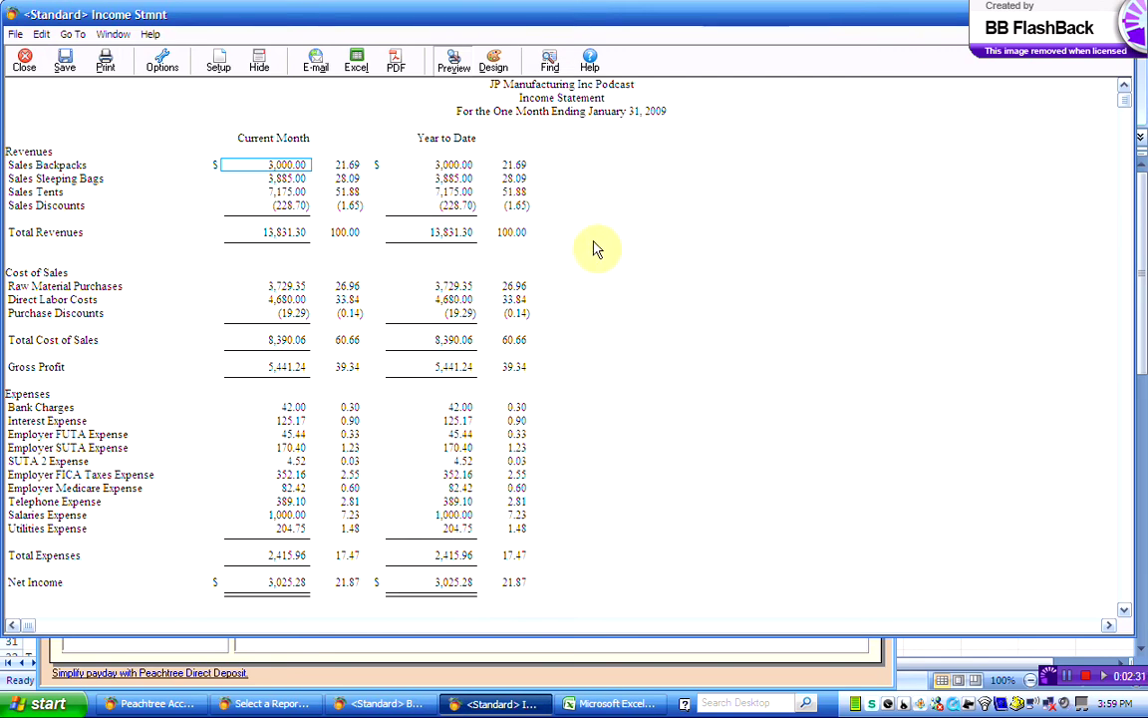
Export the income statement to Excel as a new worksheet in the existing "test workbook" in Test folder.
scroll(596, 249, down, 3)
scroll(600, 248, up, 3)
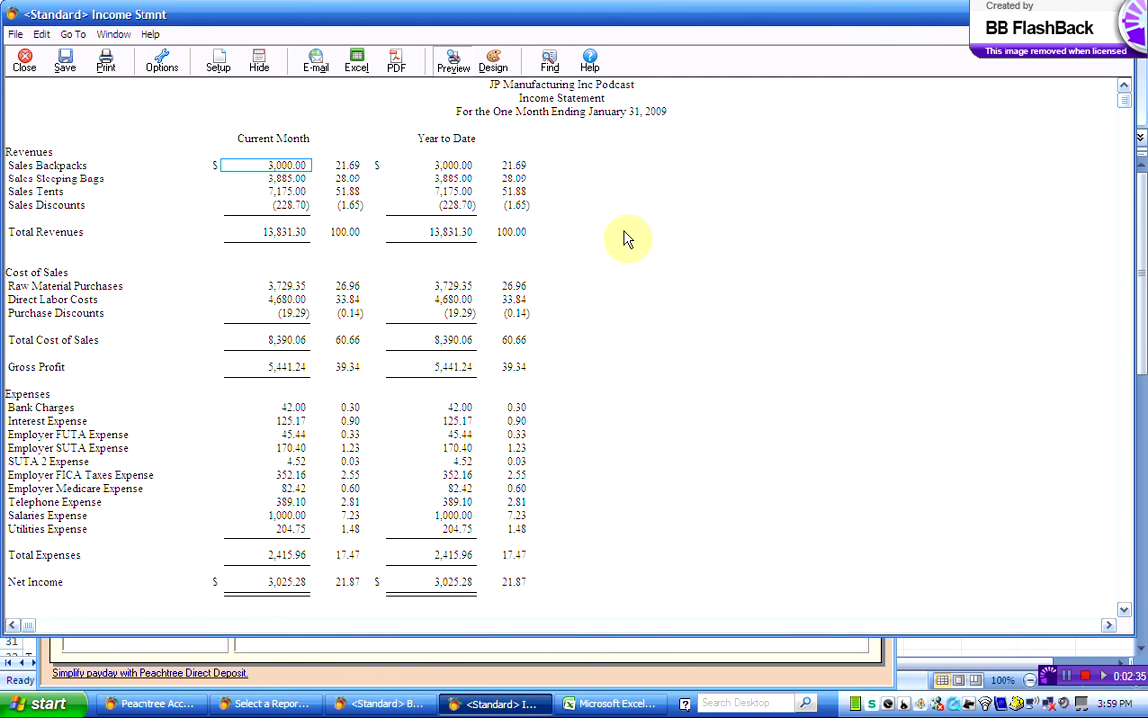
click(356, 60)
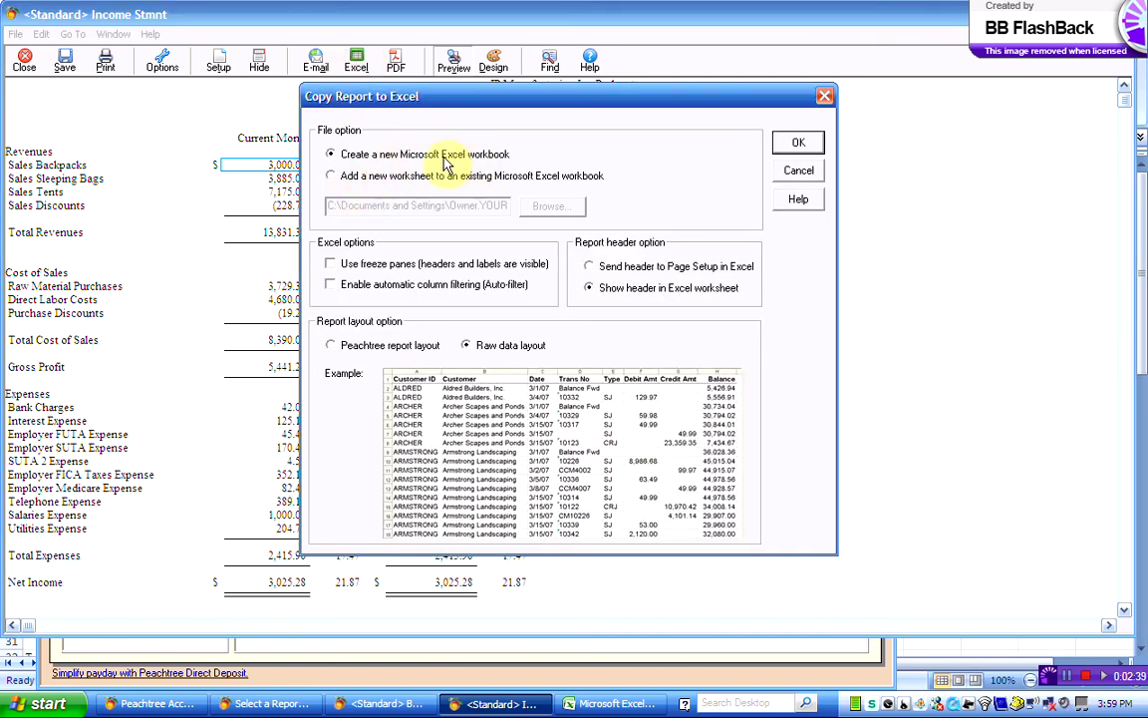
click(332, 177)
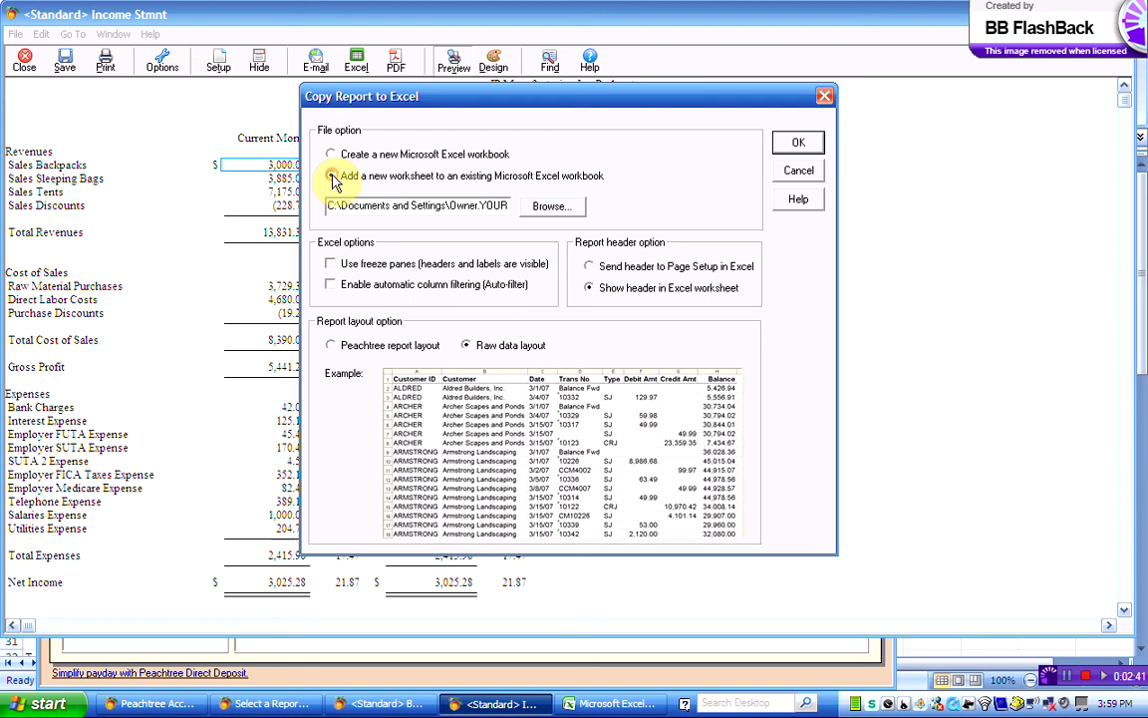
click(555, 209)
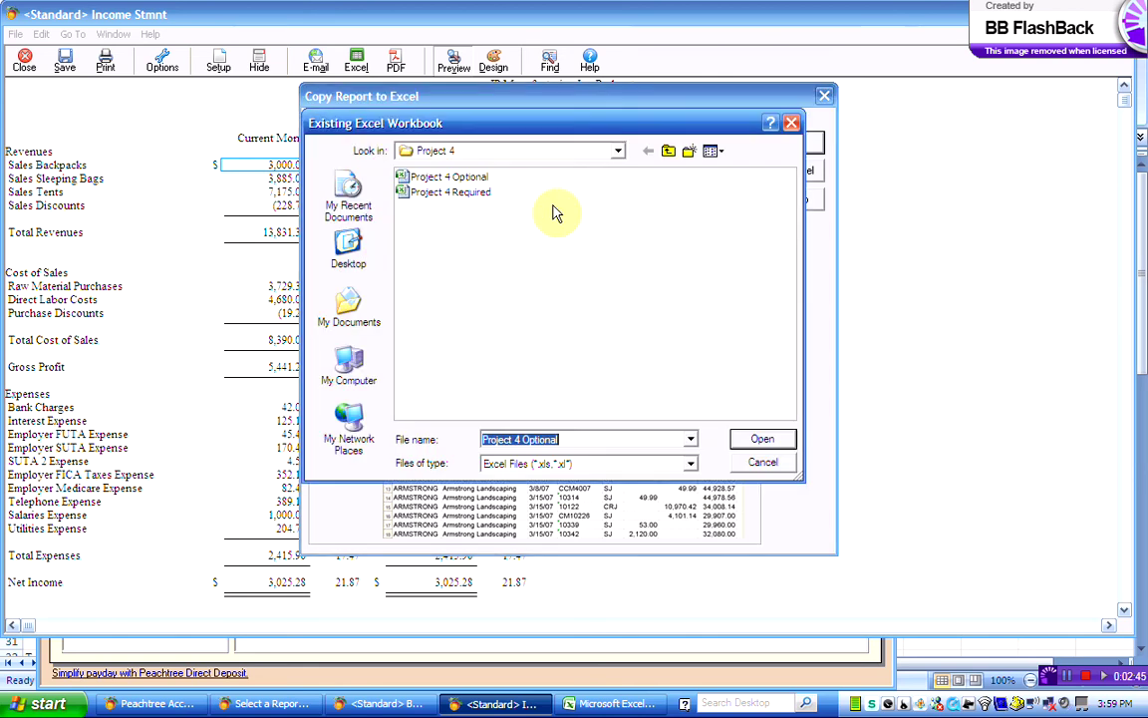
click(668, 151)
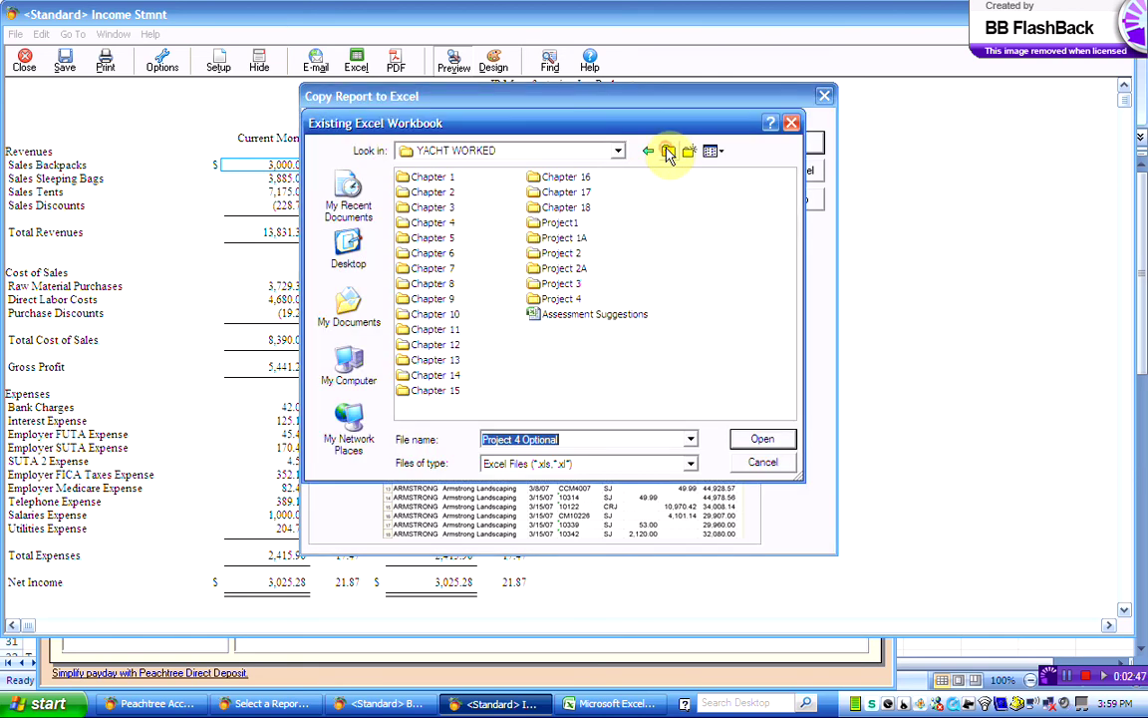
click(668, 151)
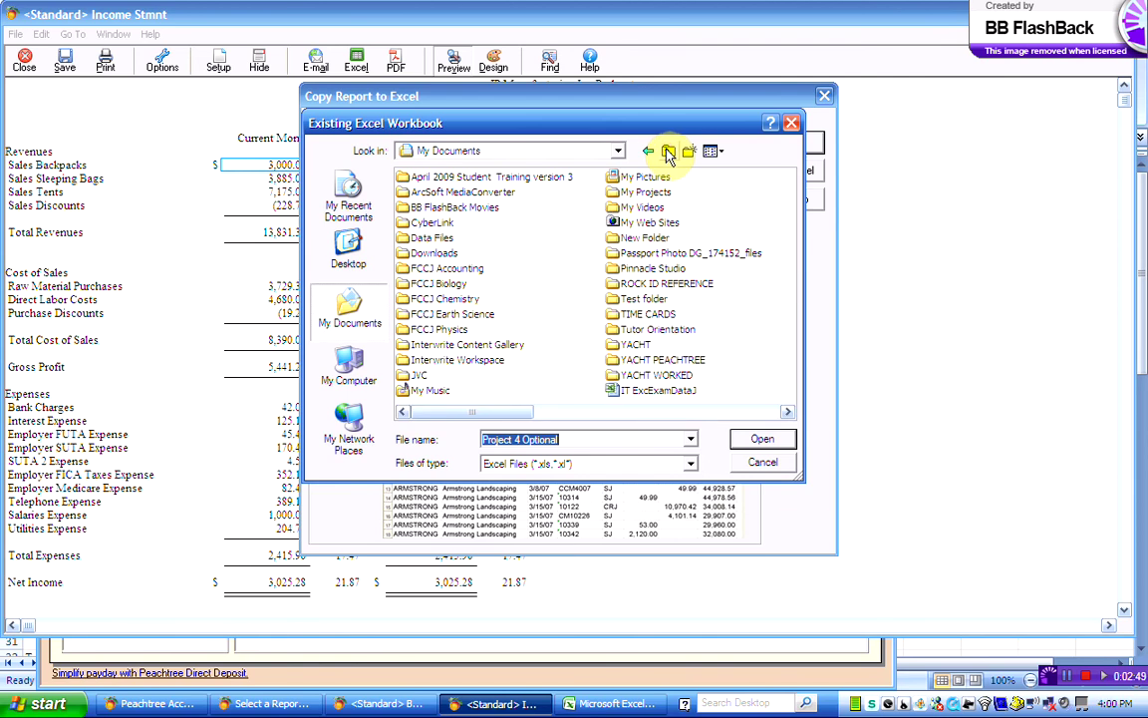
double_click(628, 298)
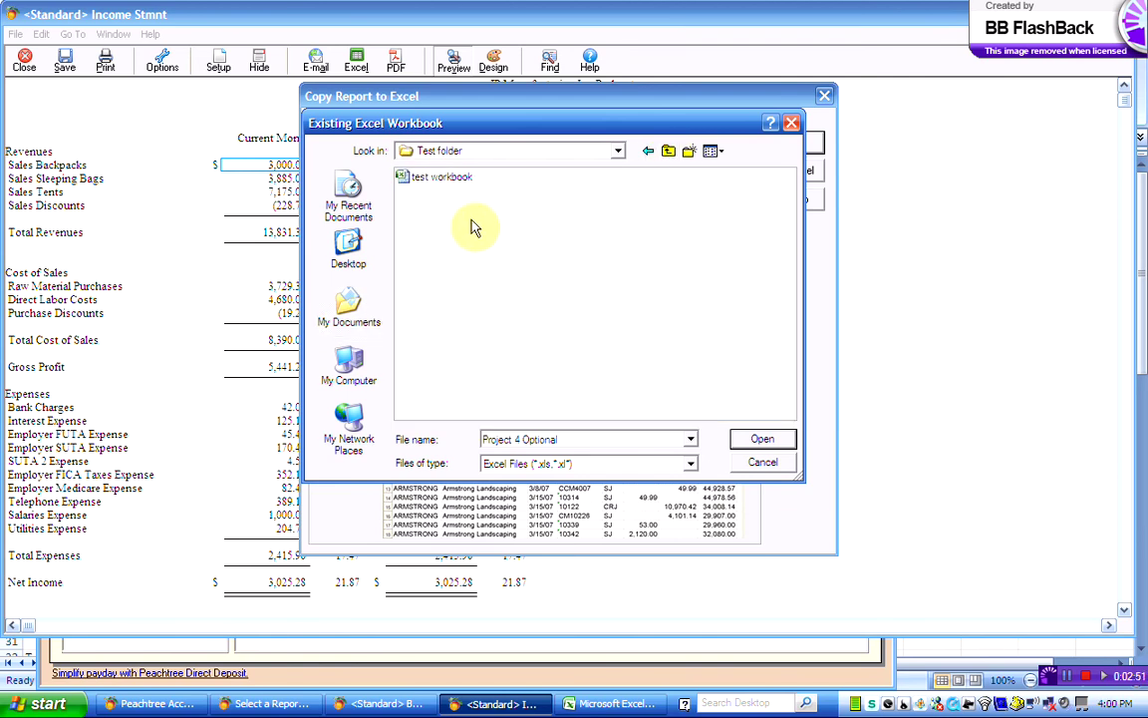
click(437, 179)
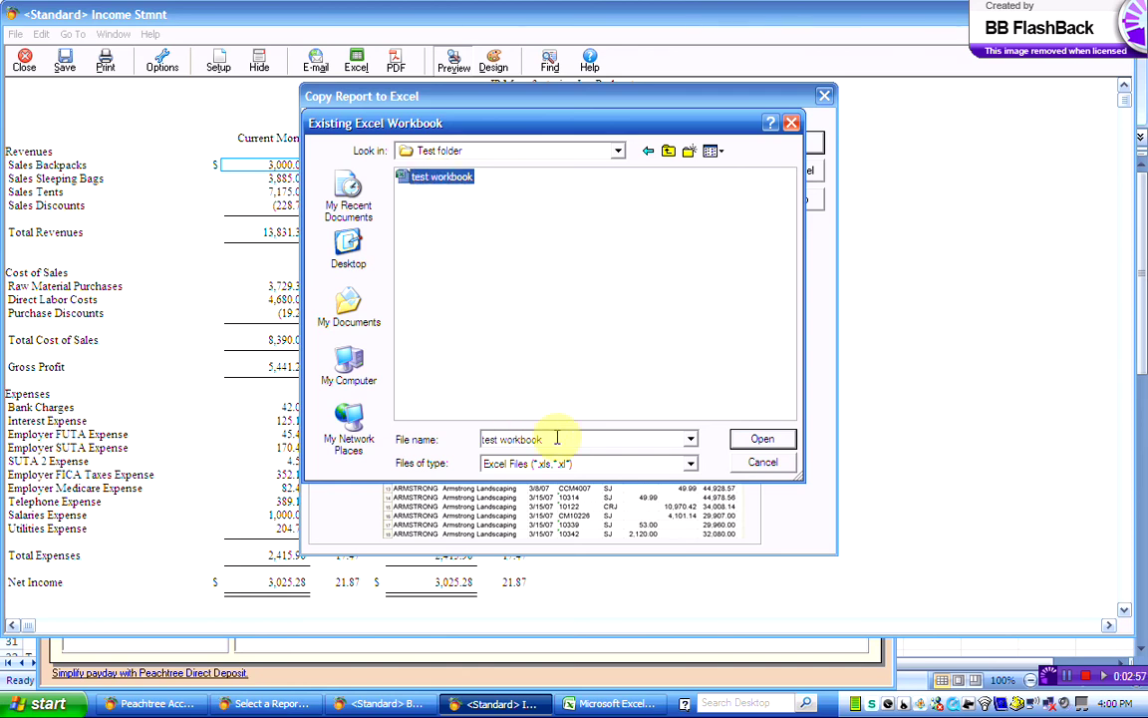
click(760, 439)
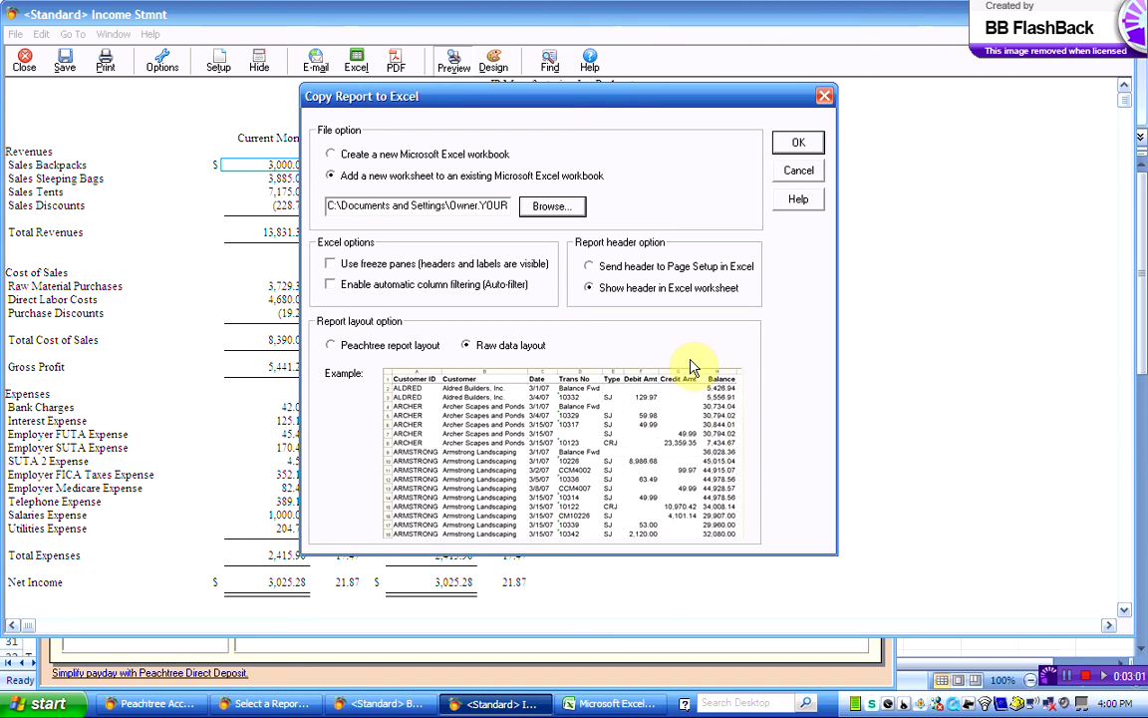
click(787, 144)
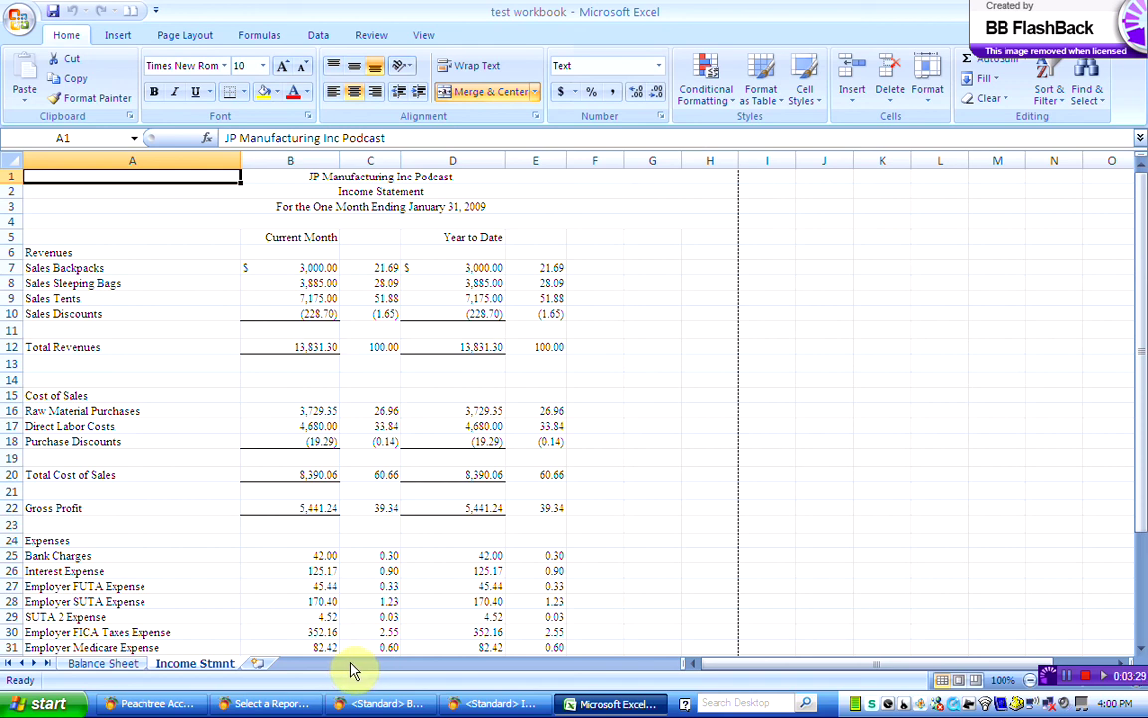
click(1087, 677)
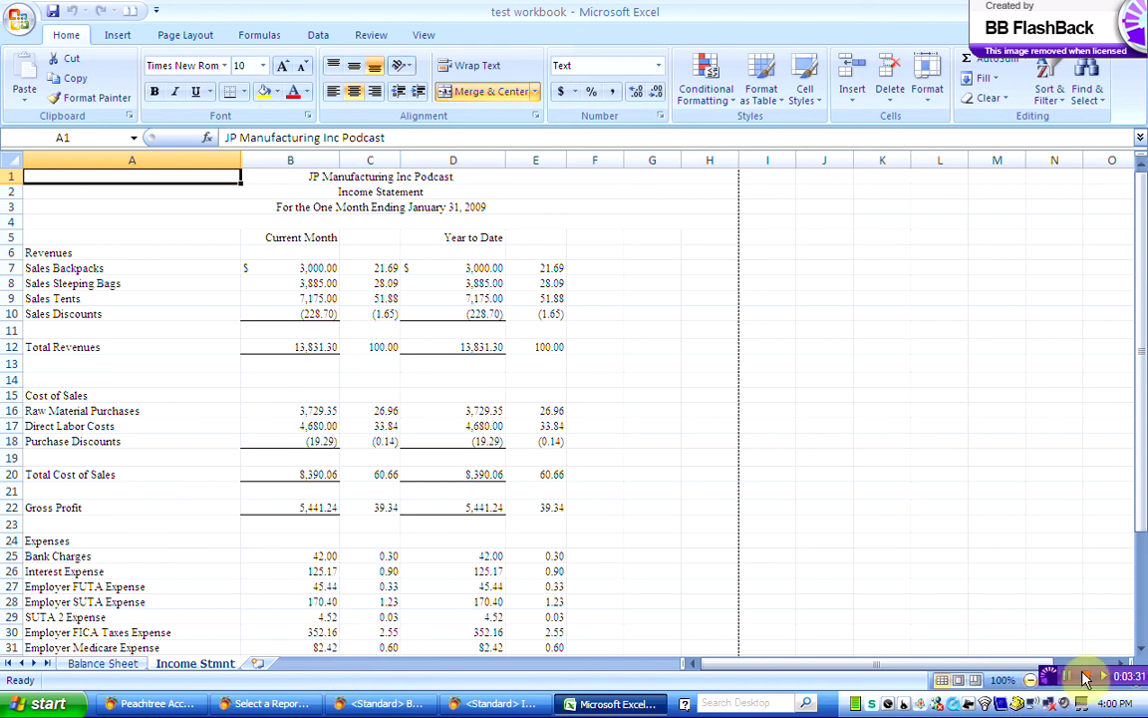